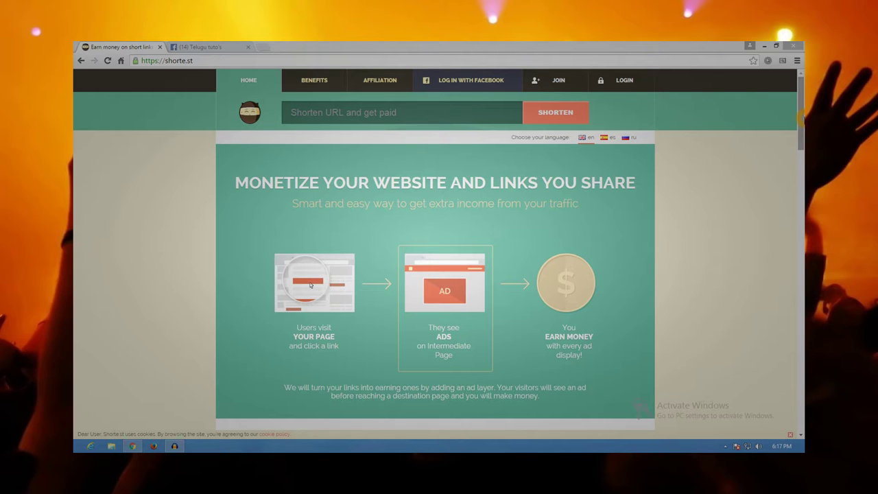
Open the shorte.st registration form and examine its email, email confirmation, password and terms acceptance fields
left_click_drag(801, 114, 800, 168)
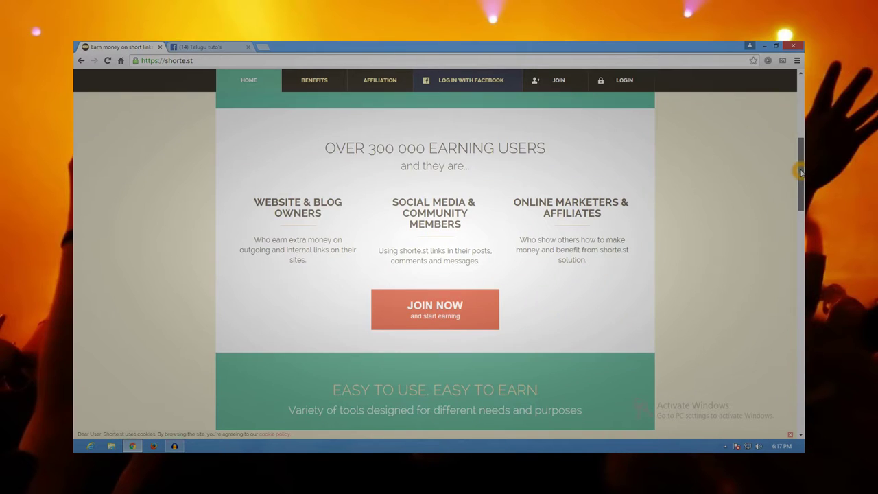
left_click(436, 306)
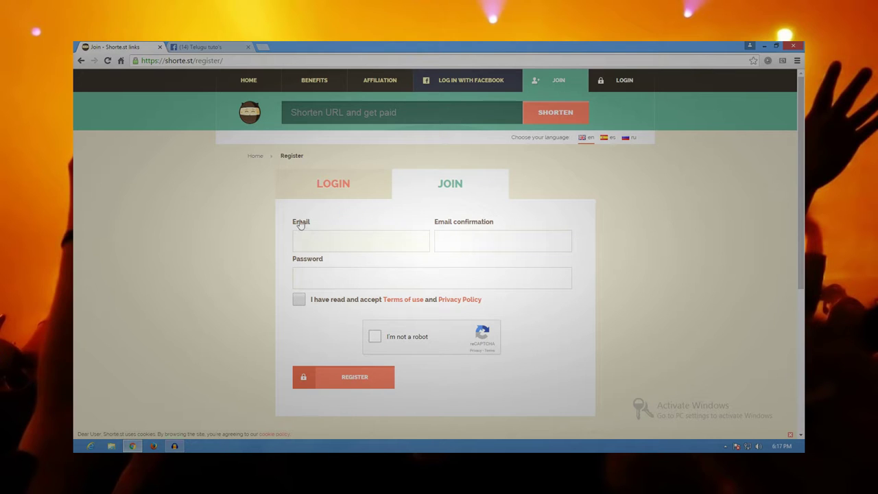
left_click(319, 247)
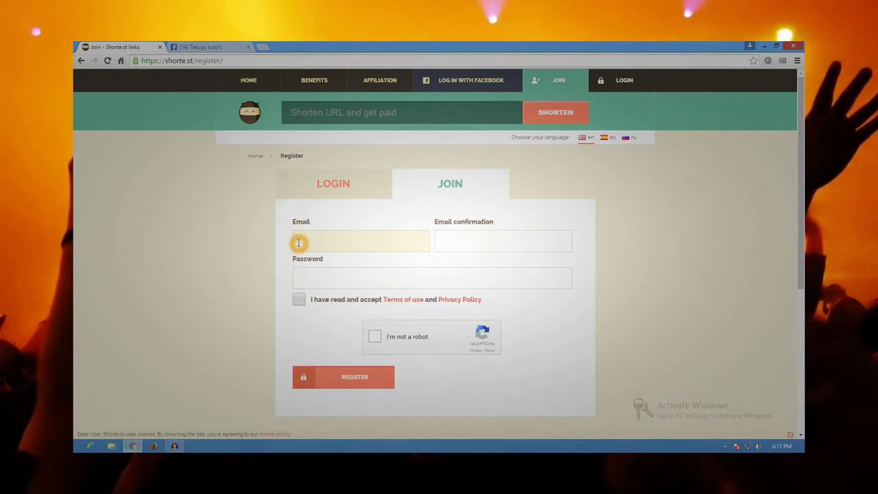
left_click(464, 241)
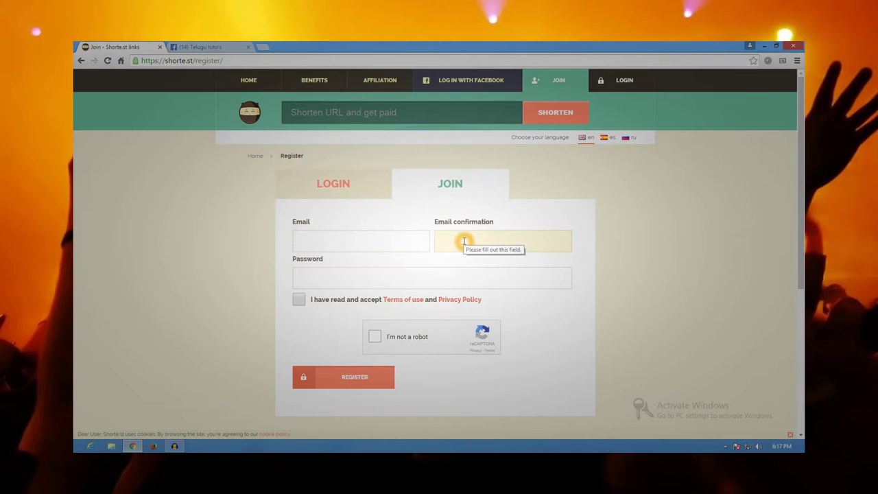
left_click(334, 285)
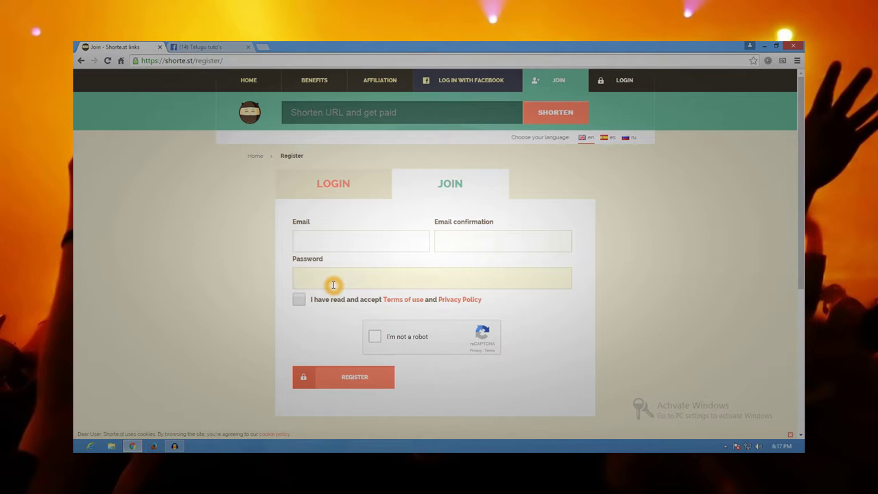
left_click(298, 304)
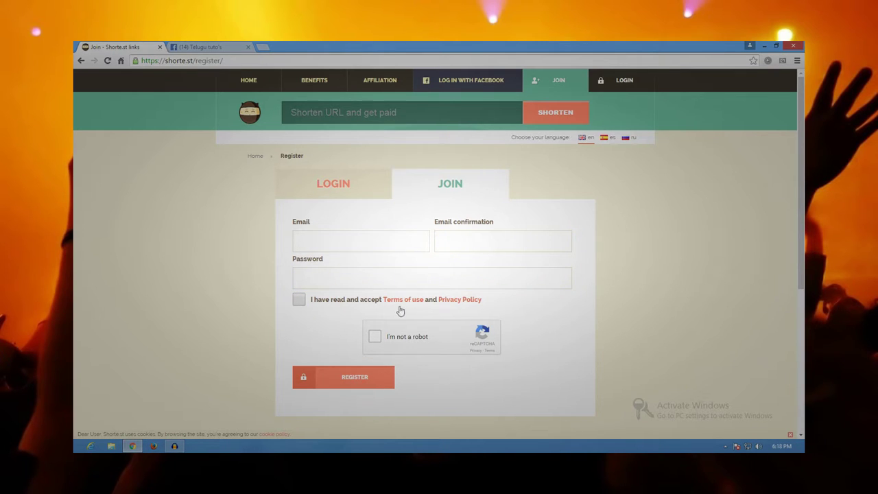
left_click(430, 309)
left_click(355, 377)
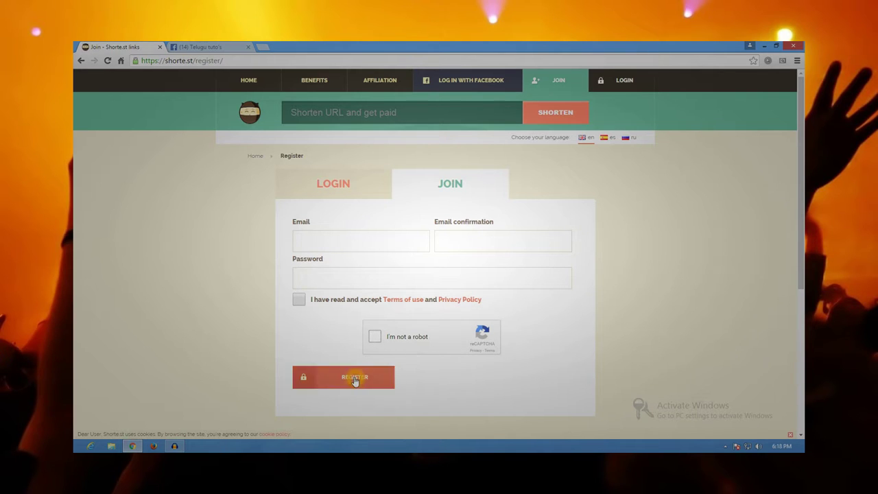
Log in to the existing shorte.st account with the account e-mail and password
left_click(620, 84)
left_click(362, 239)
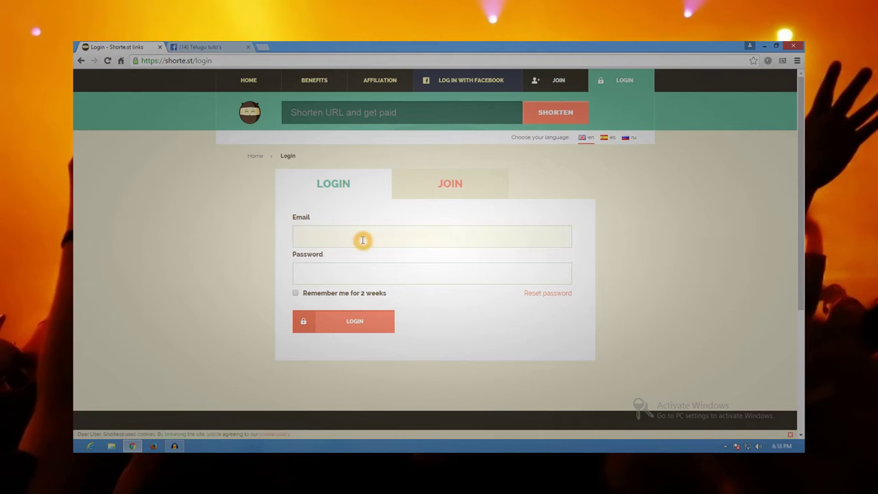
type("n")
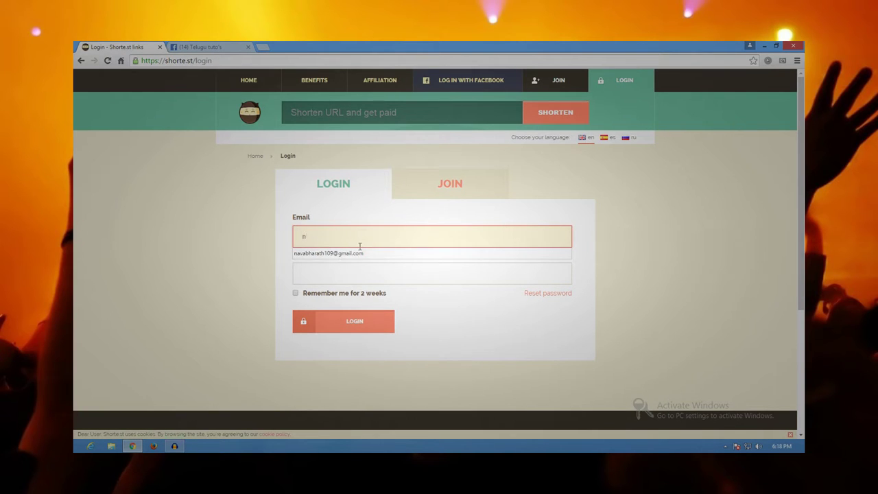
left_click(358, 253)
left_click(359, 269)
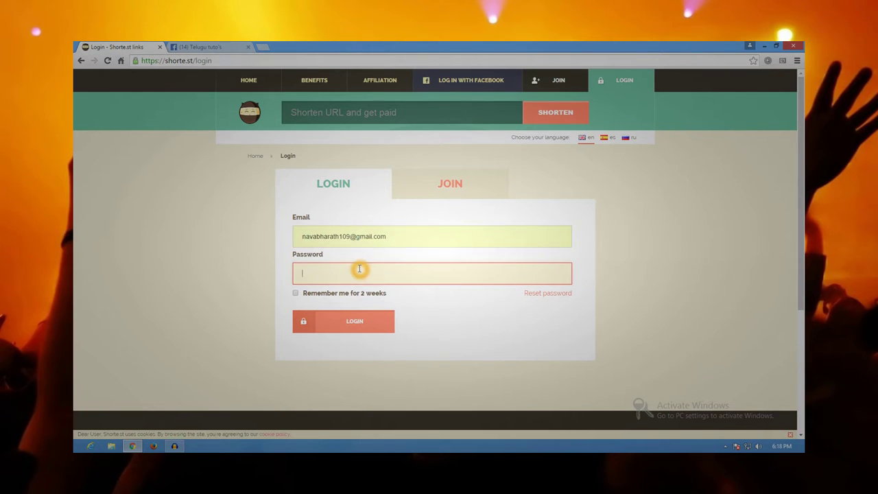
type("•")
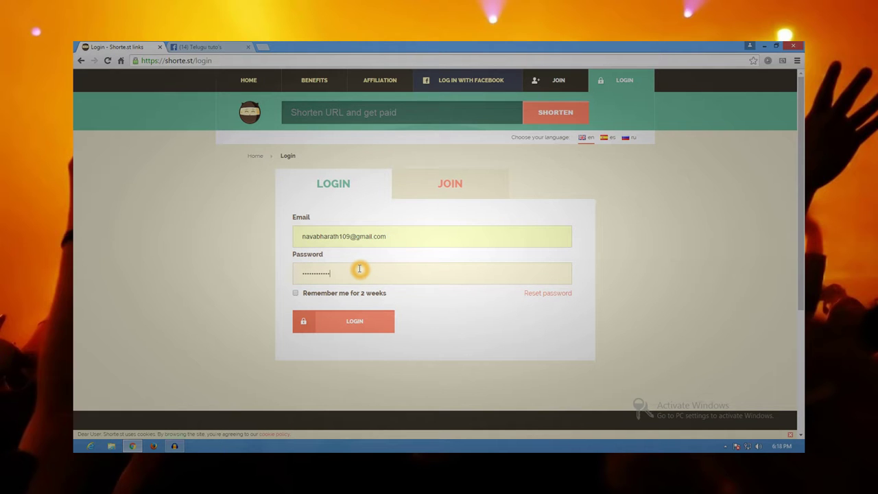
key("Return")
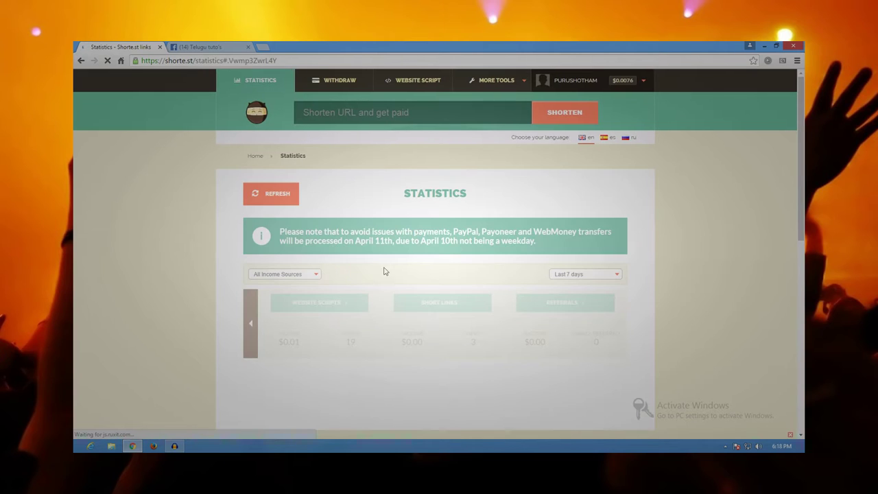
Review the name, address and phone fields in the account settings and return to the statistics page
mouse_move(570, 83)
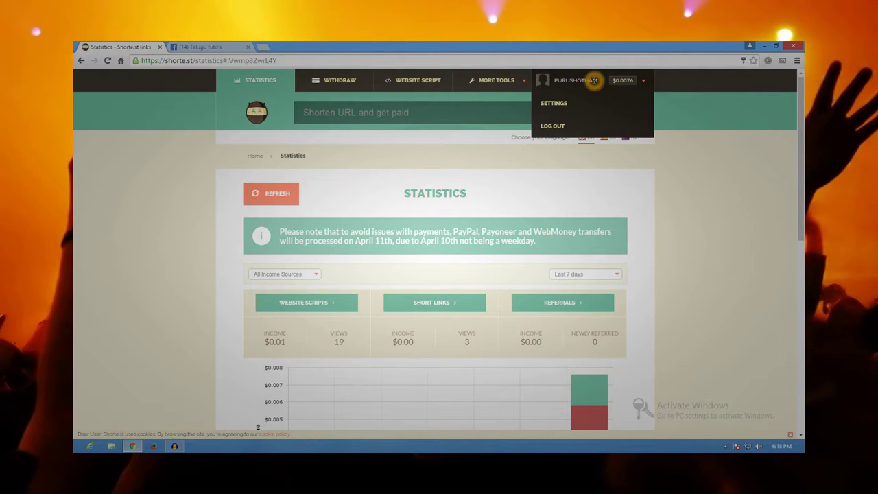
left_click(569, 105)
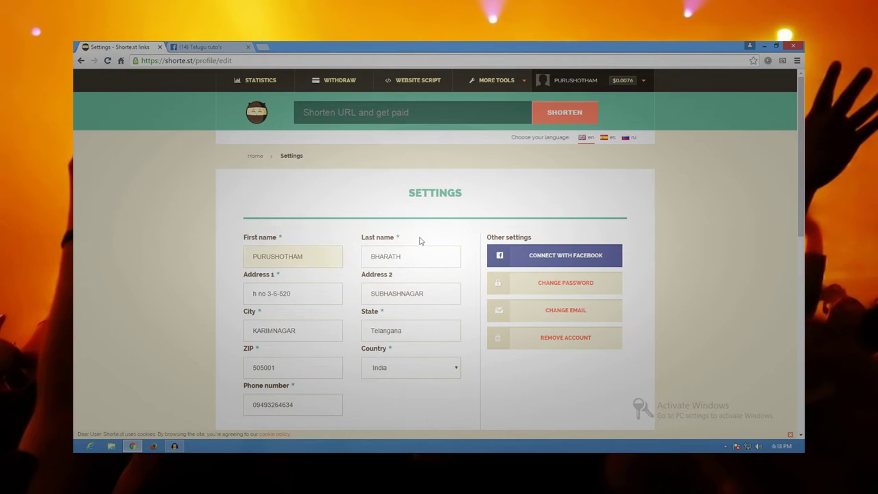
left_click(423, 277)
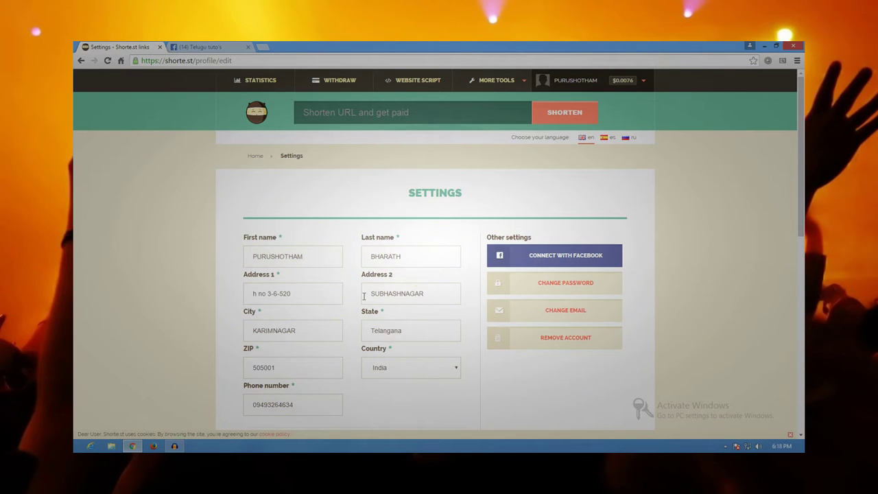
left_click(251, 354)
left_click(253, 83)
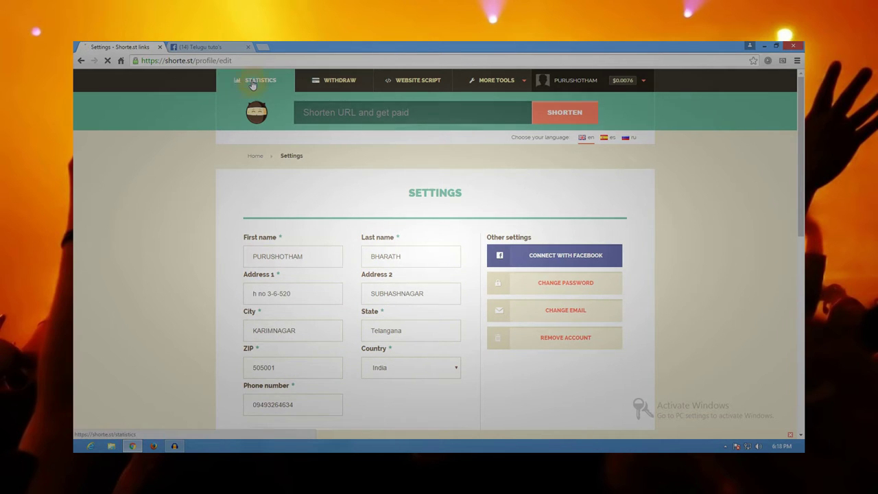
left_click(686, 192)
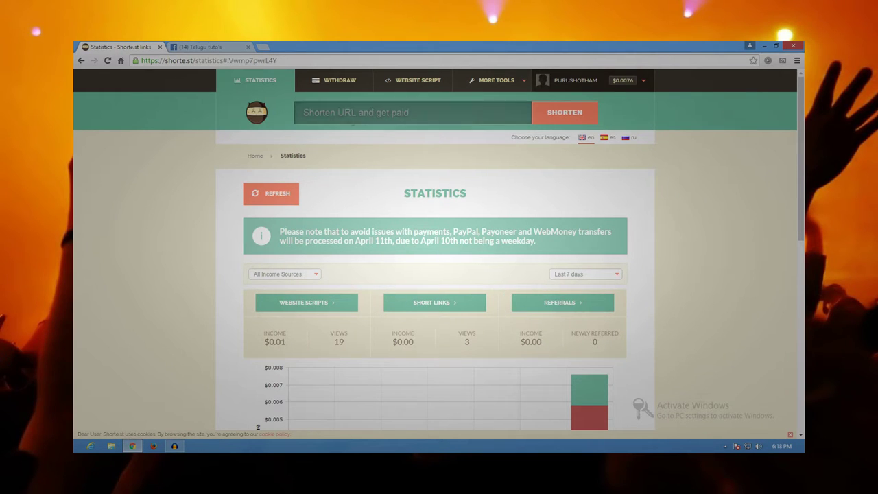
Shorten the address of the Telugu tuto's Facebook page with shorte.st and copy the resulting short link
left_click(193, 45)
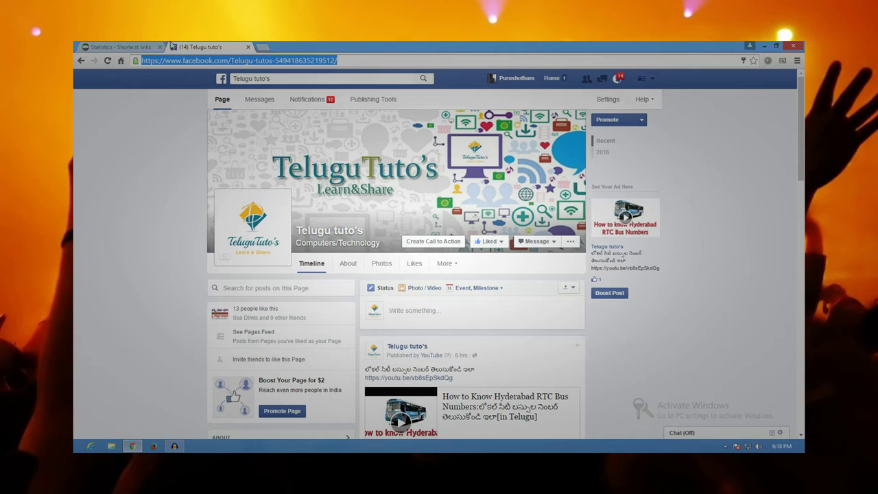
key("ctrl+shift+Tab")
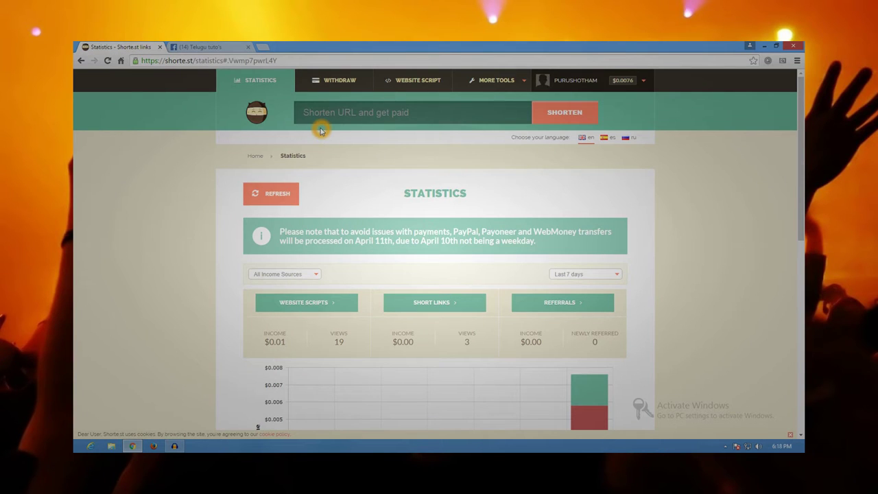
left_click(353, 123)
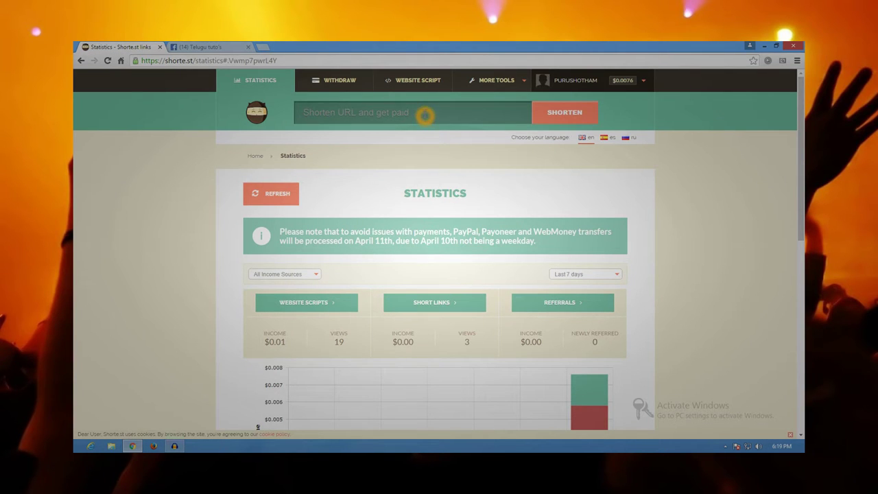
left_click(425, 114)
key("ctrl+v")
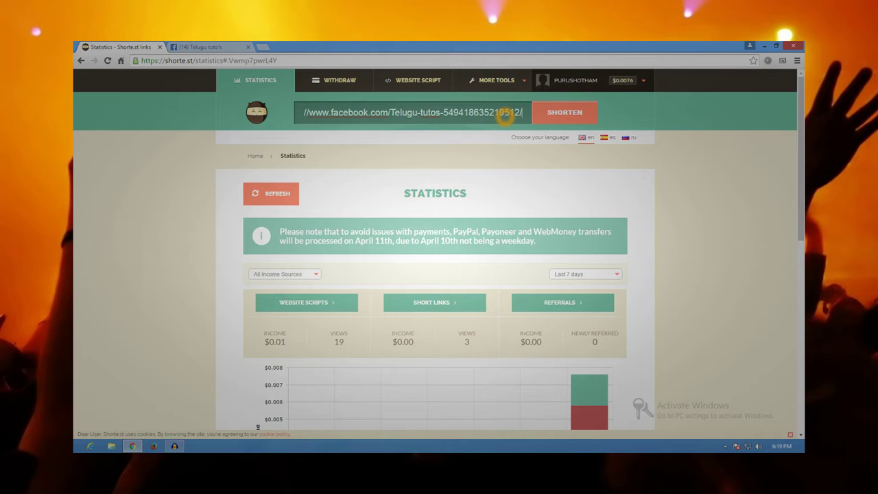
left_click(568, 113)
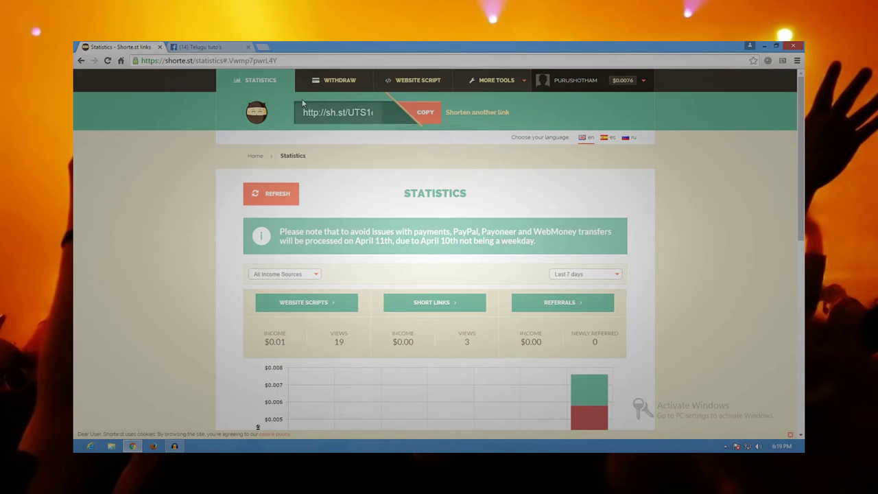
left_click(430, 118)
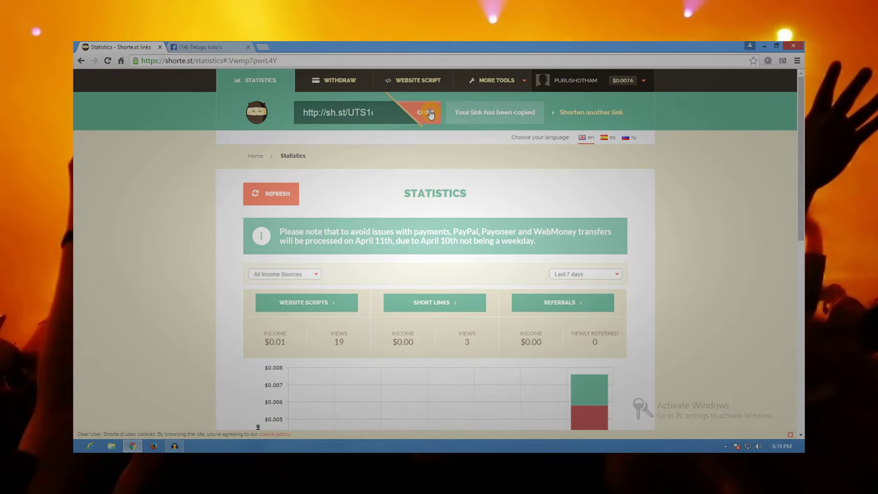
Open the YouTube channel in a new browser tab and sign in with the Google account password
left_click(263, 46)
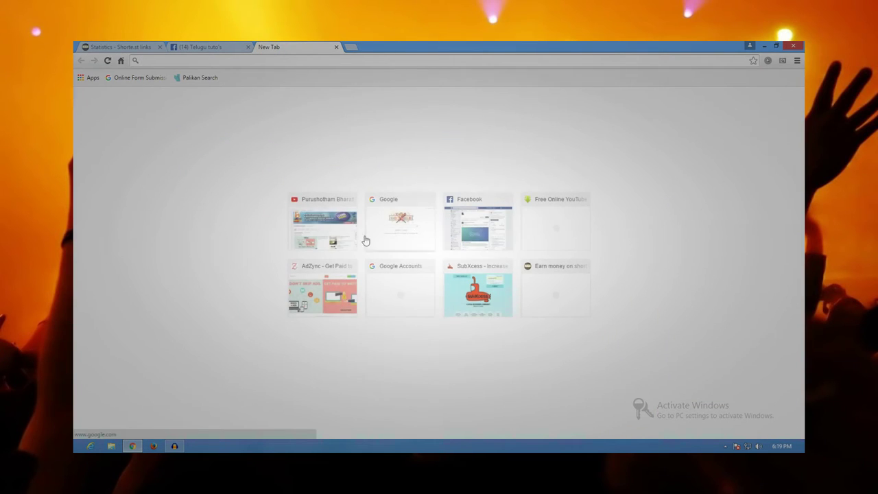
left_click(329, 236)
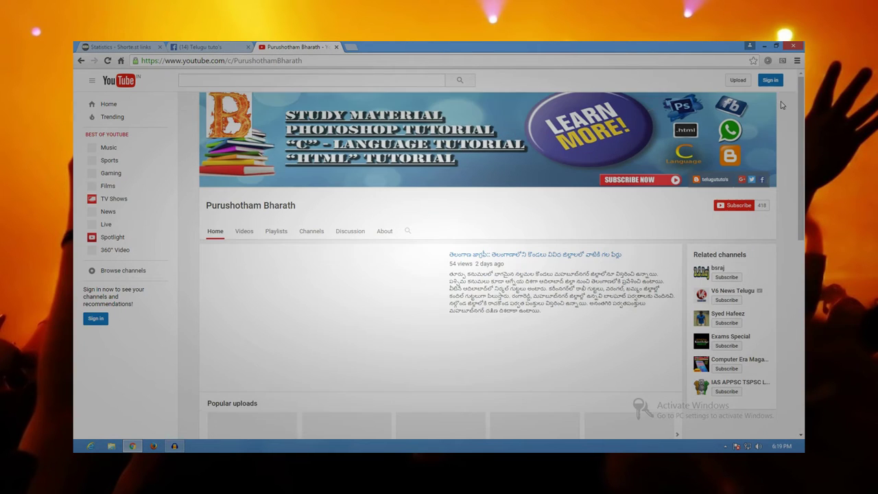
left_click(768, 81)
left_click(443, 152)
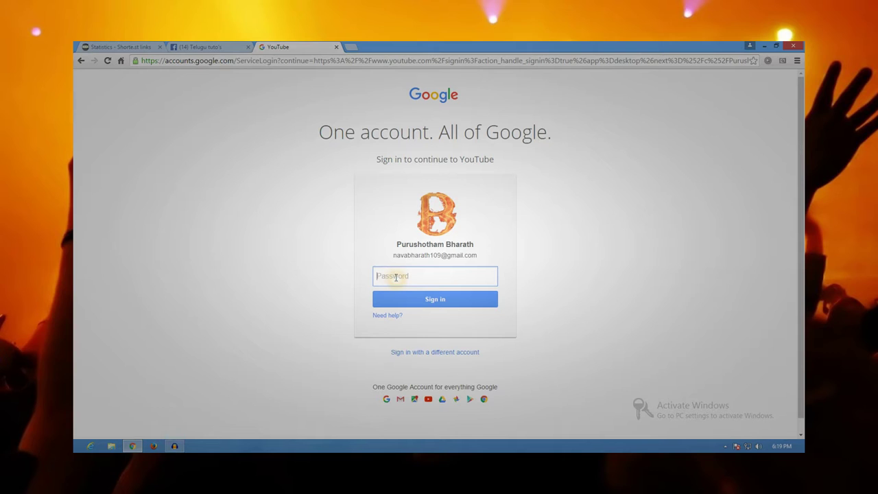
type("•")
key("BackSpace")
key("BackSpace")
key("BackSpace")
key("BackSpace")
key("BackSpace")
key("BackSpace")
key("BackSpace")
key("BackSpace")
key("BackSpace")
key("BackSpace")
type("••")
key("Return")
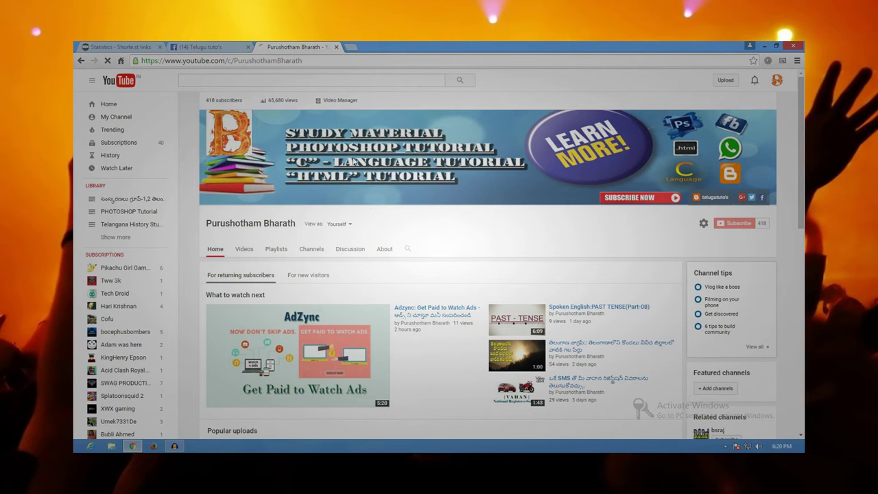
Open the "Adzync: Get Paid to Watch Ads" video for editing from the Video Manager and enlarge its description box
left_click(340, 101)
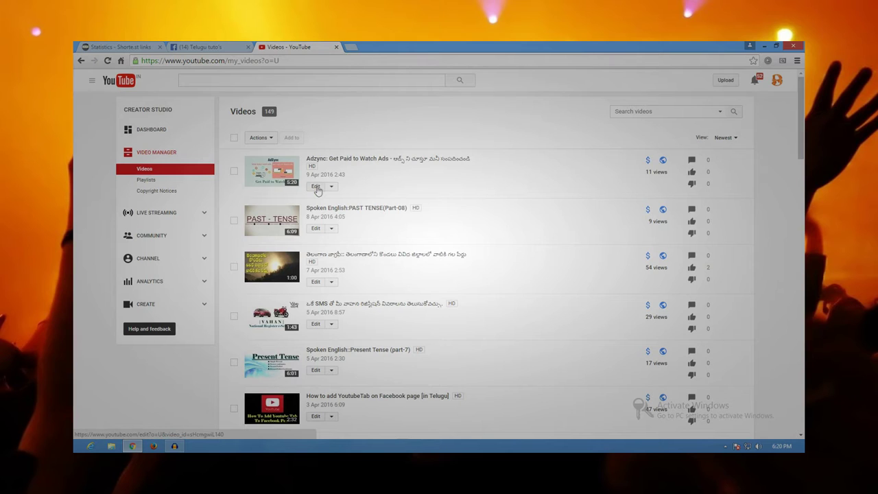
left_click(316, 187)
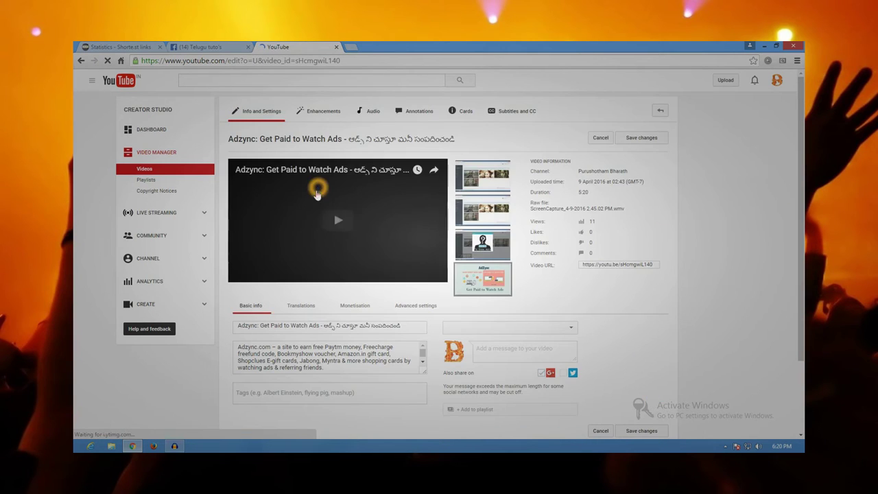
scroll(337, 272, "down", 1)
left_click_drag(424, 327, 425, 391)
left_click(311, 367)
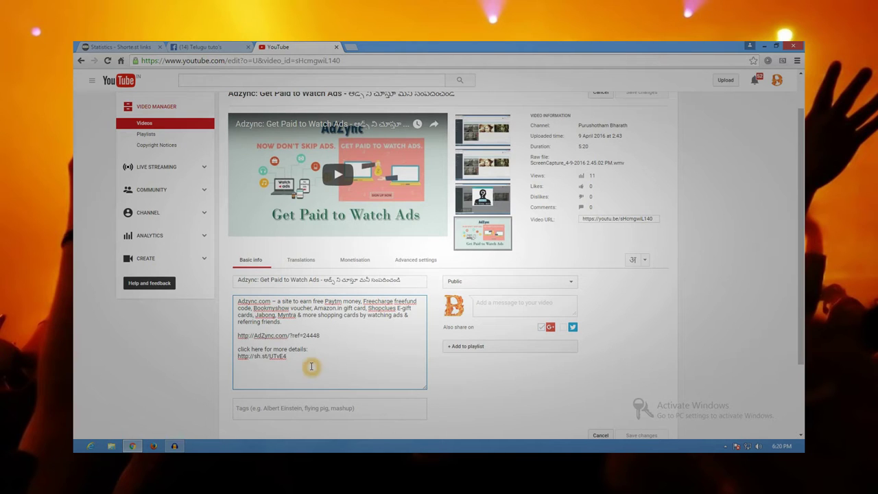
key("Return")
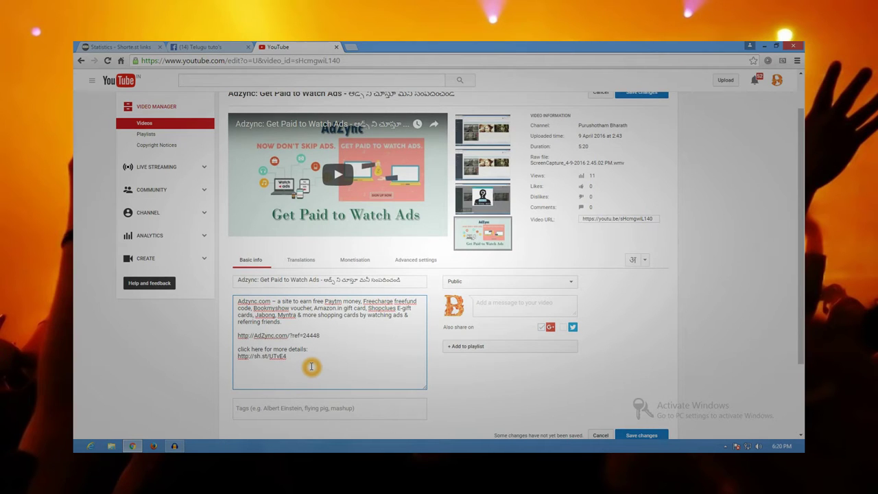
key("ctrl+v")
scroll(701, 263, "up", 1)
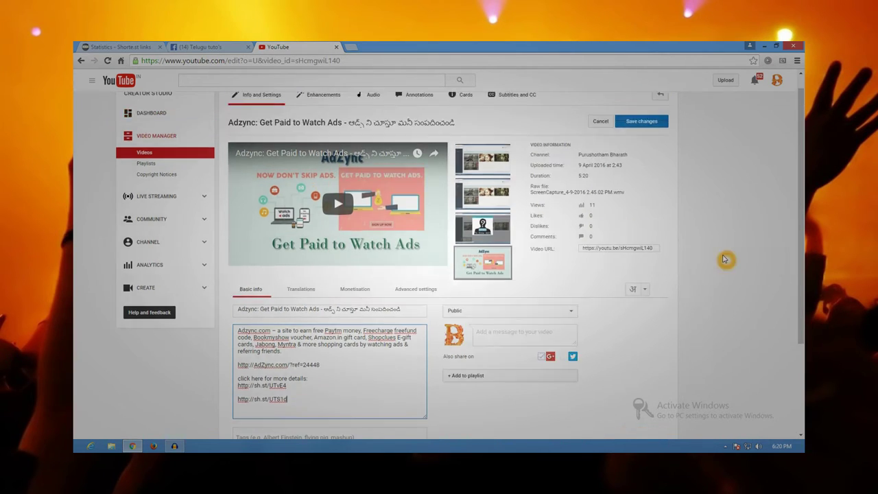
left_click(626, 142)
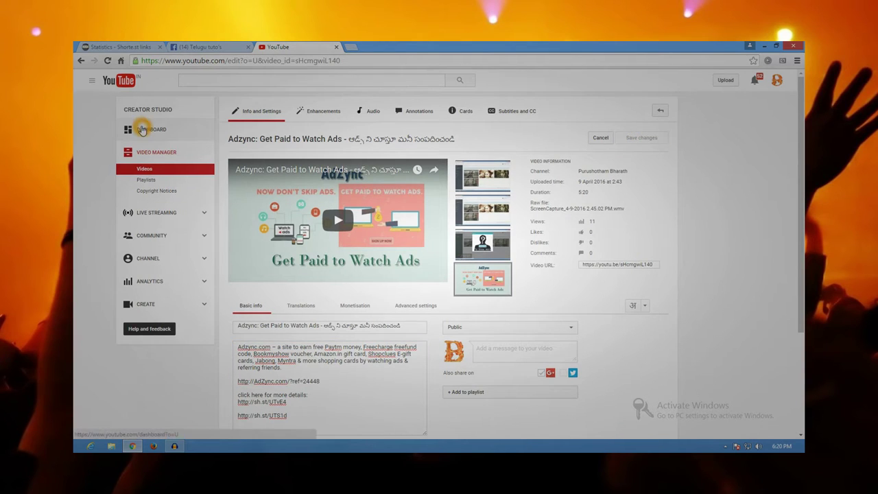
Open the "Adzync: Get Paid to Watch Ads" video's watch page from the Creator Studio dashboard
left_click(146, 130)
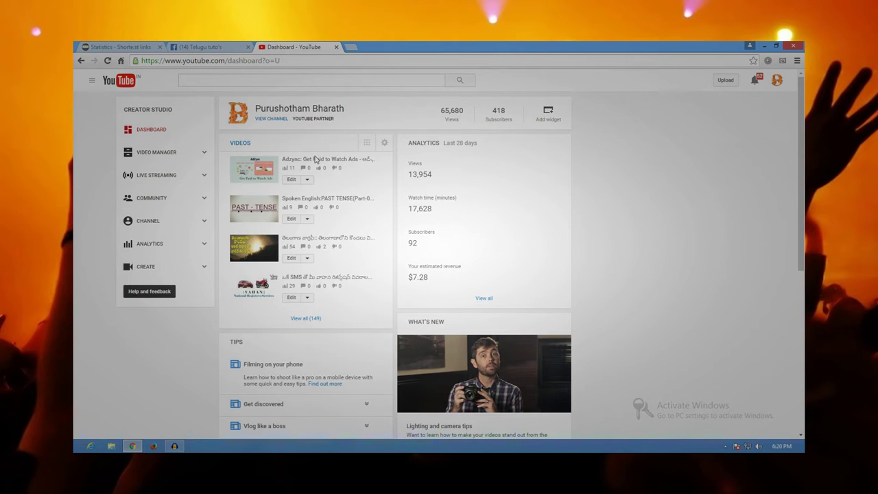
left_click(315, 159)
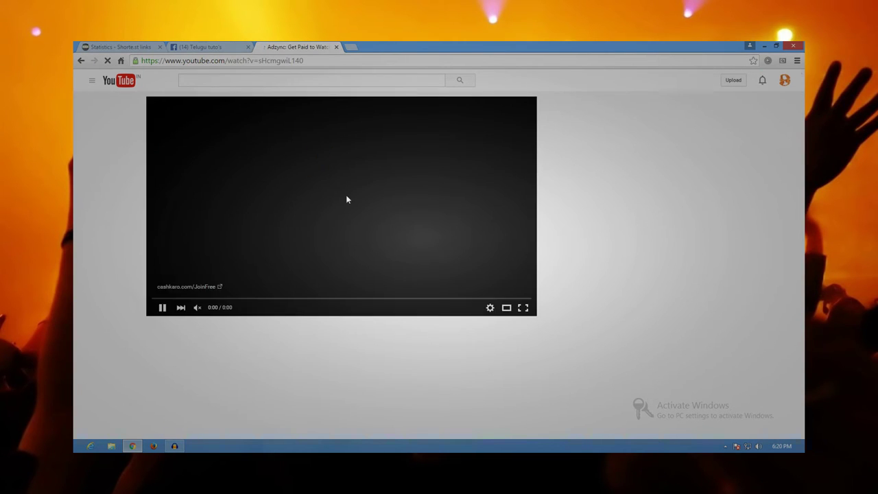
scroll(336, 206, "down", 2)
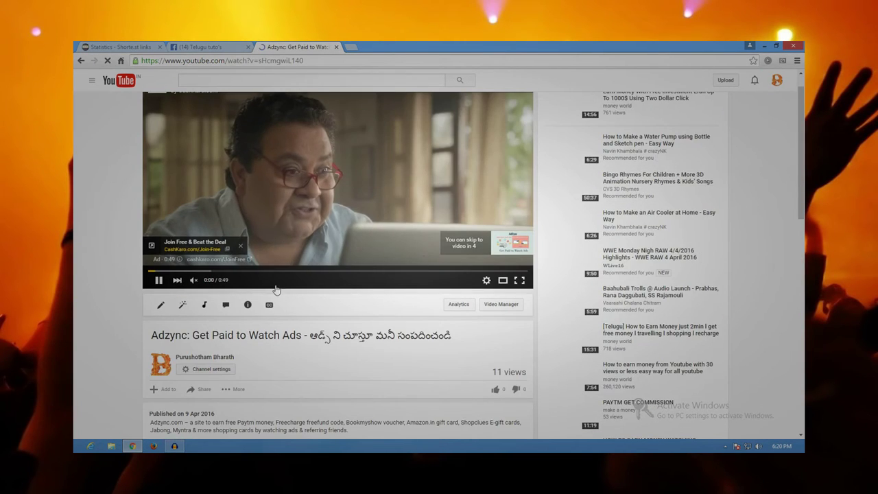
left_click(279, 288)
scroll(333, 321, "down", 1)
left_click(333, 319)
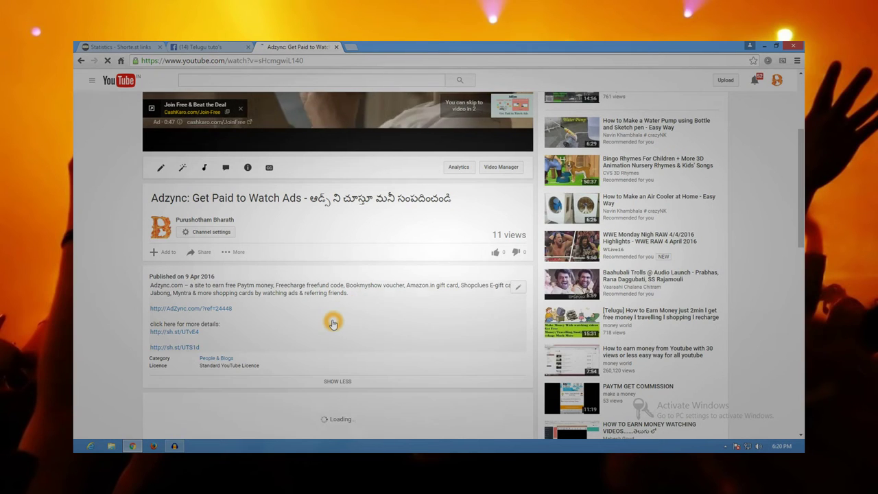
left_click(186, 349)
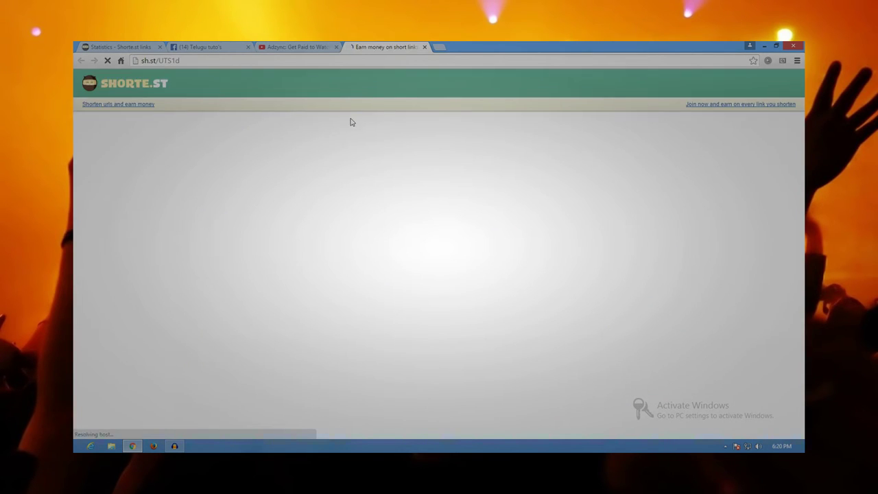
Skip the shorte.st advertisement to continue to the linked Telugu tuto's Facebook page
left_click(111, 90)
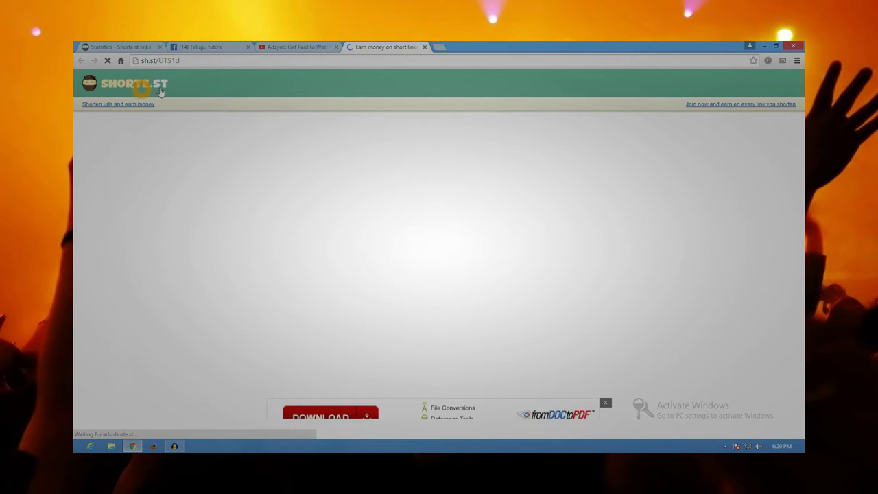
left_click(758, 96)
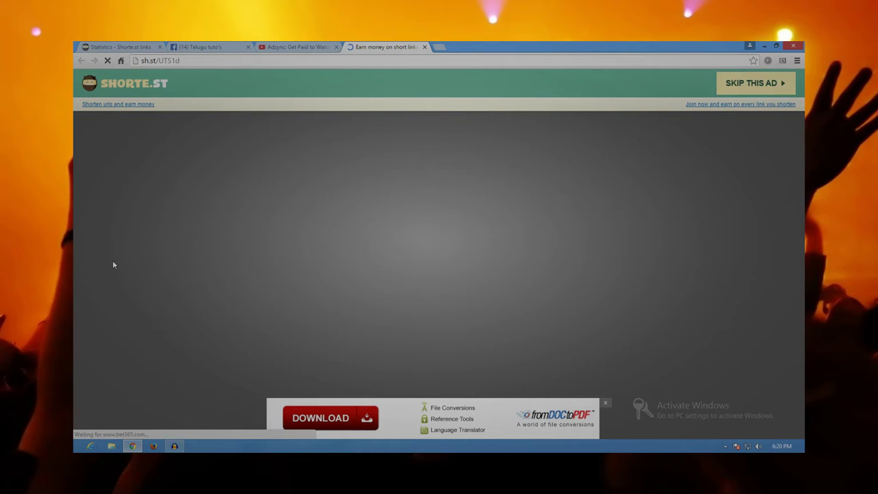
left_click(798, 324)
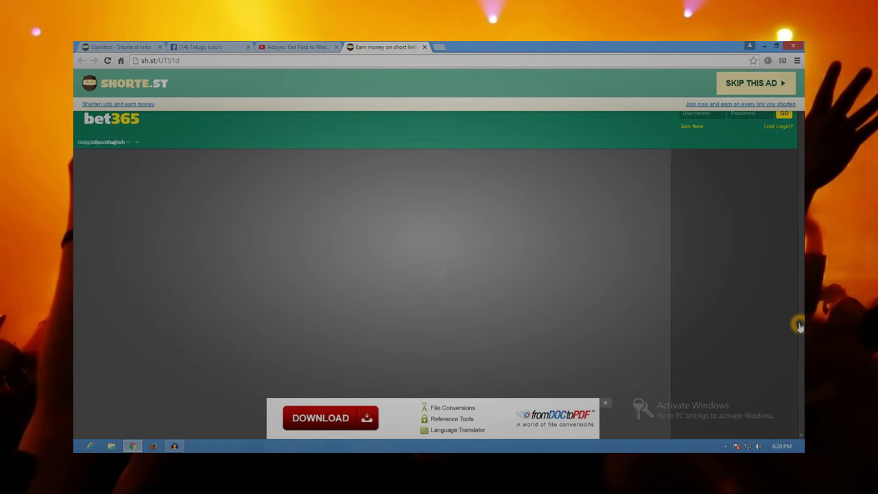
left_click(757, 85)
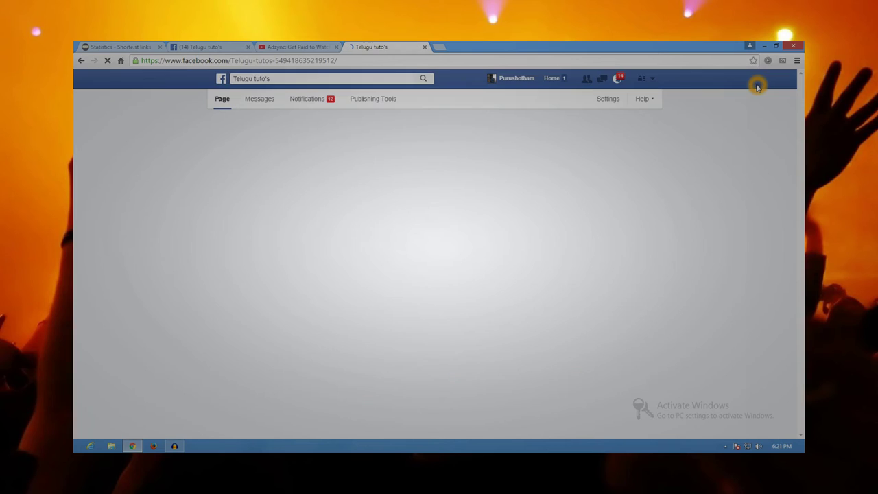
left_click(690, 289)
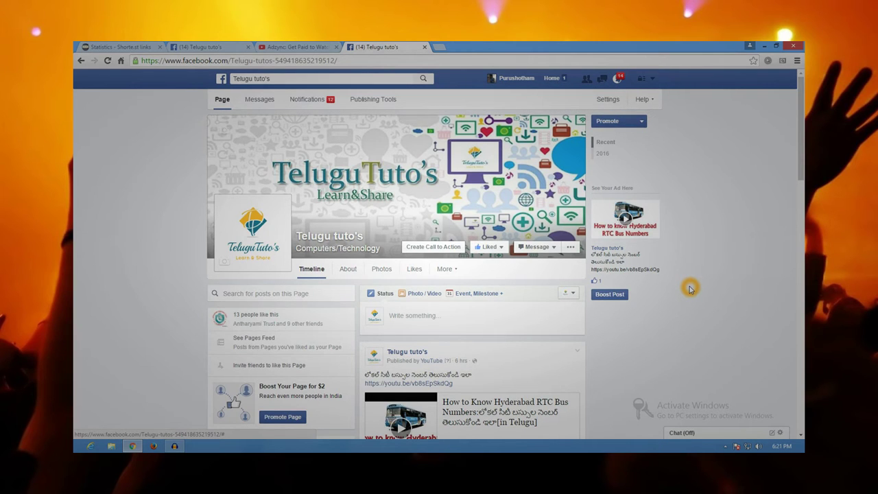
Return to the shorte.st statistics page and review the income and views by source along with the daily income chart
left_click(124, 46)
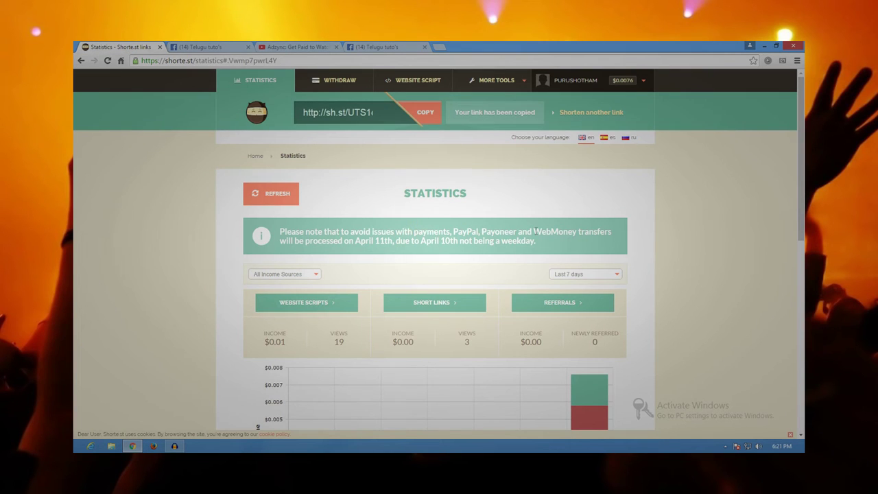
scroll(651, 257, "down", 3)
scroll(648, 263, "down", 1)
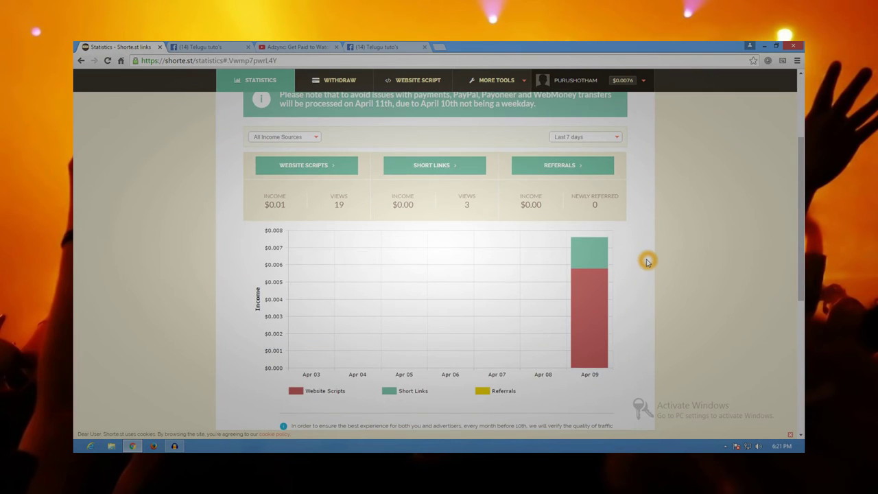
scroll(645, 257, "up", 1)
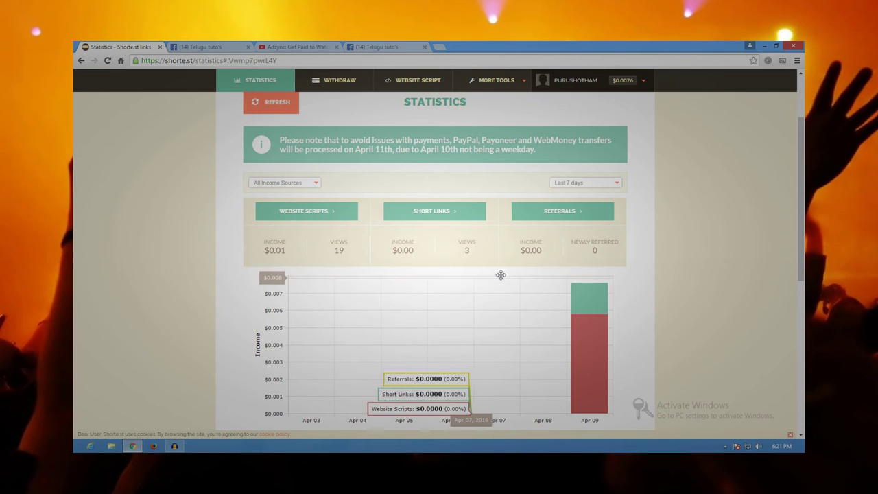
Open the shorte.st withdrawal page and examine the payment processor details, minimum payout requirements and payment dates
left_click(342, 83)
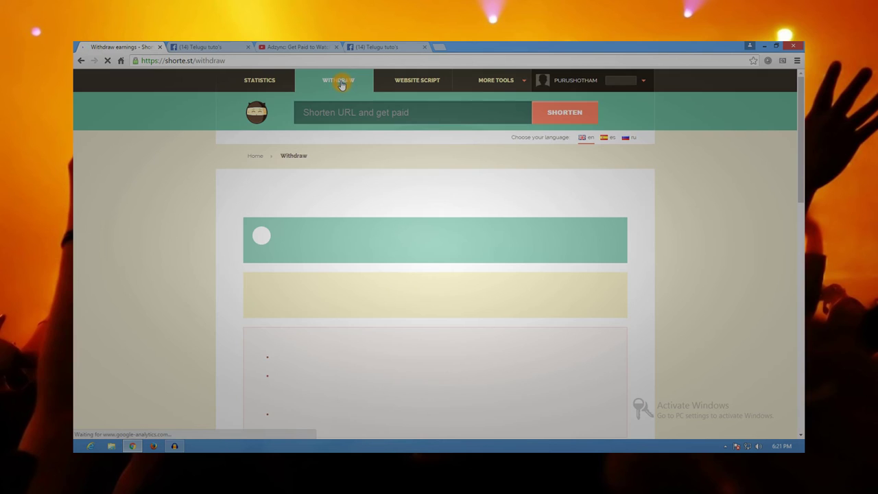
scroll(432, 265, "down", 2)
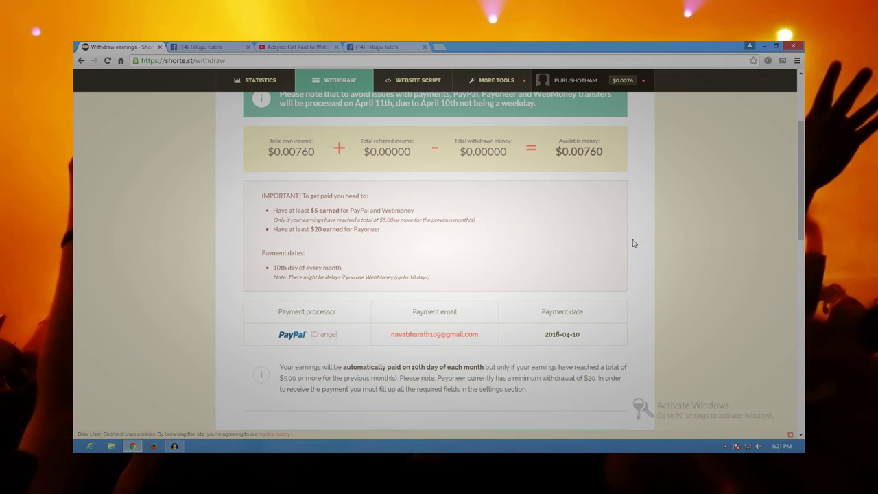
left_click(337, 343)
left_click(334, 339)
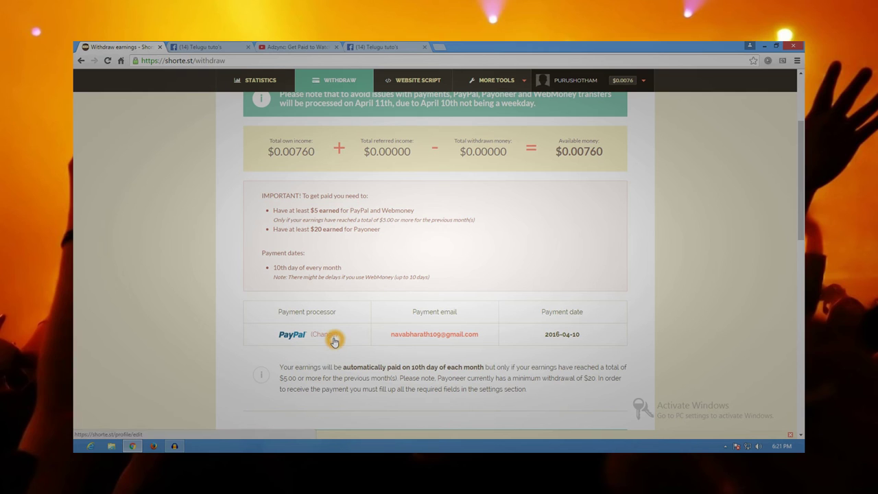
left_click(315, 245)
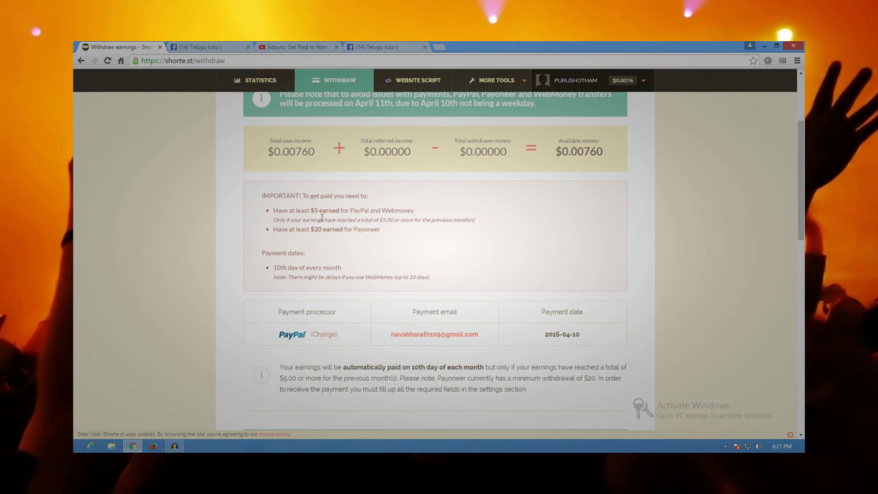
left_click(323, 218)
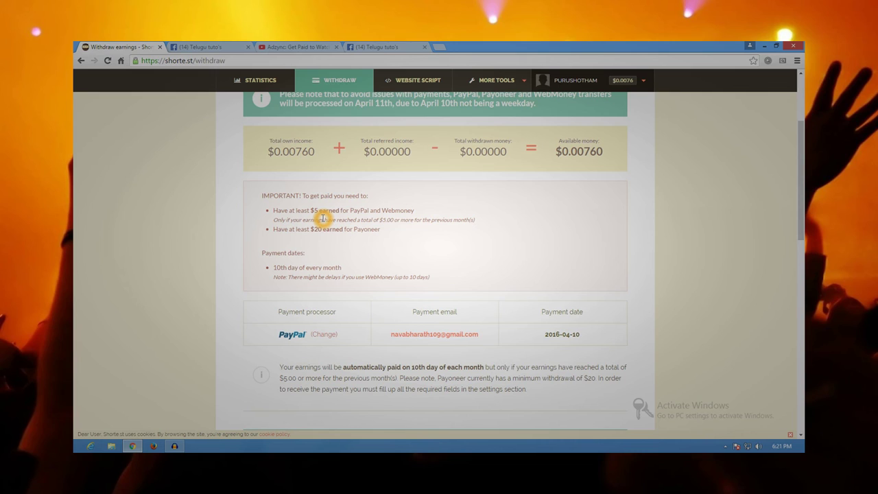